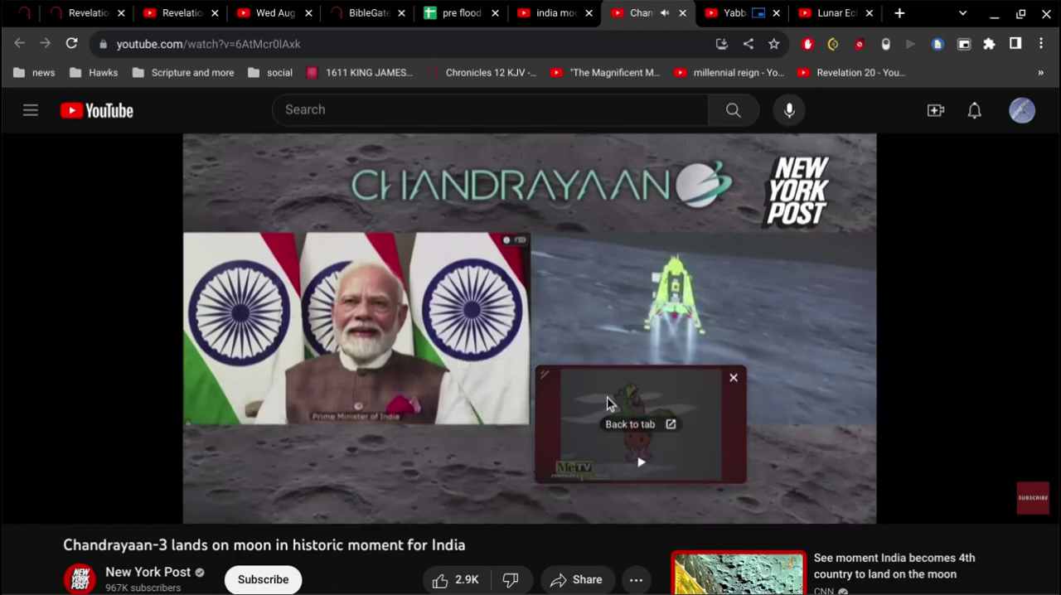
Move the Flintstones mini player to the bottom-right corner and start it playing
drag(607, 397, 918, 500)
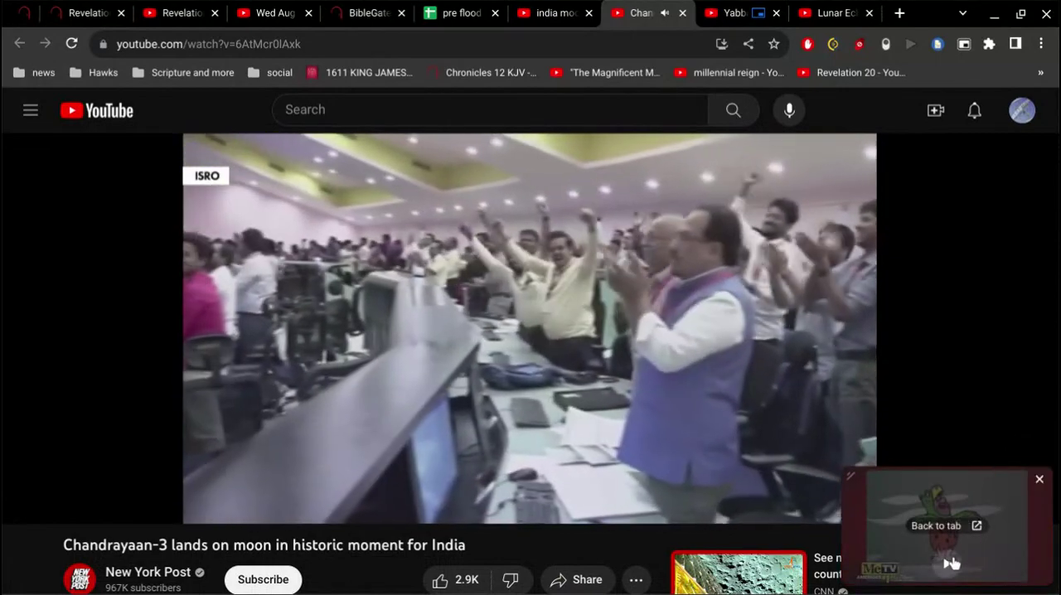
click(950, 564)
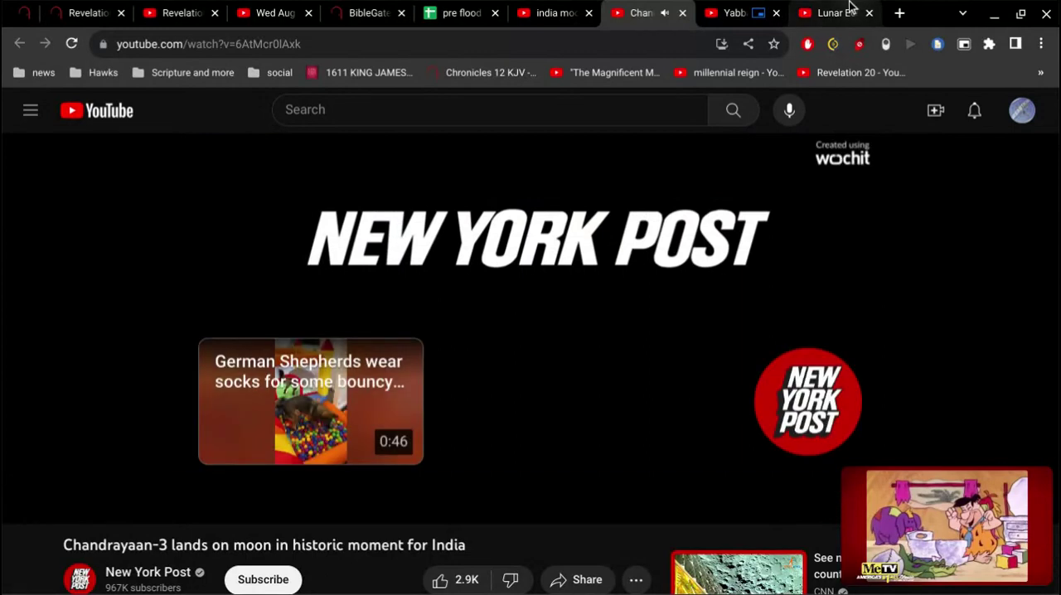
Resume the Lunar Eclipse, Bill Cooper and Flat Earth video, then close the cartoon tab
click(836, 12)
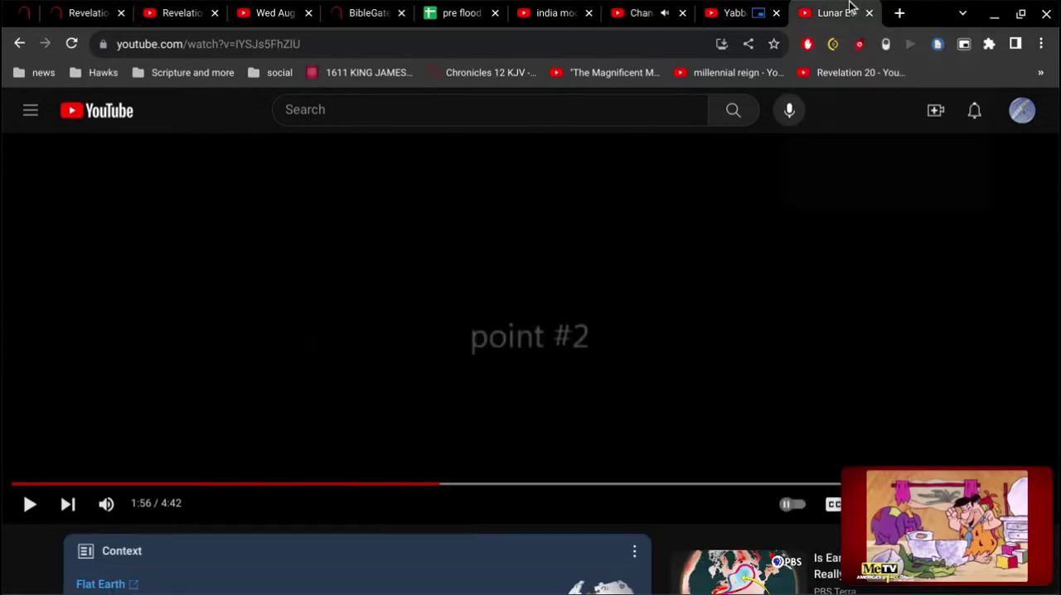
scroll(511, 258, down, 3)
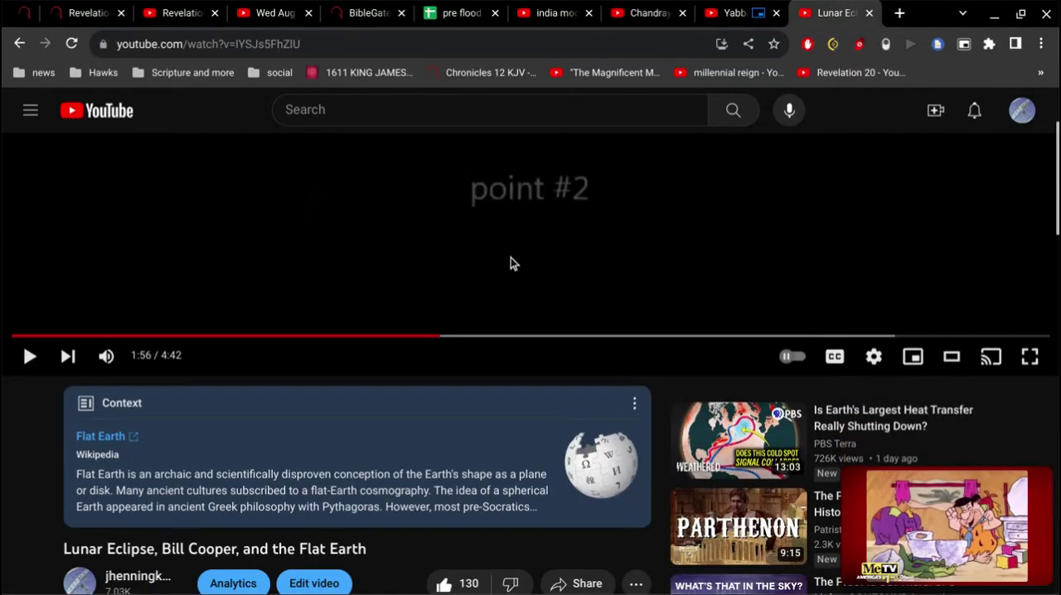
scroll(411, 278, down, 3)
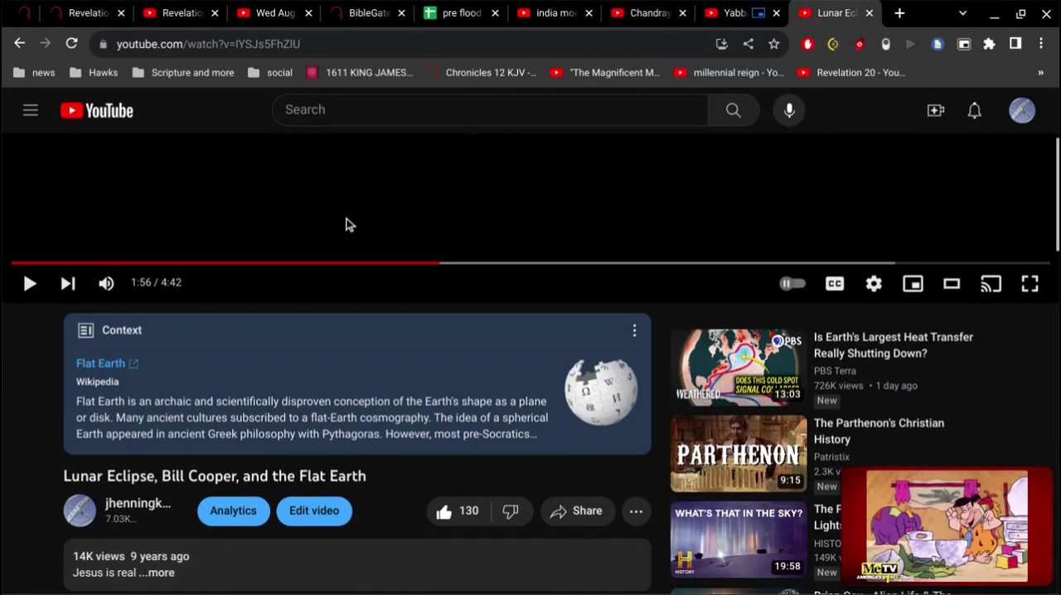
scroll(369, 173, up, 3)
click(445, 289)
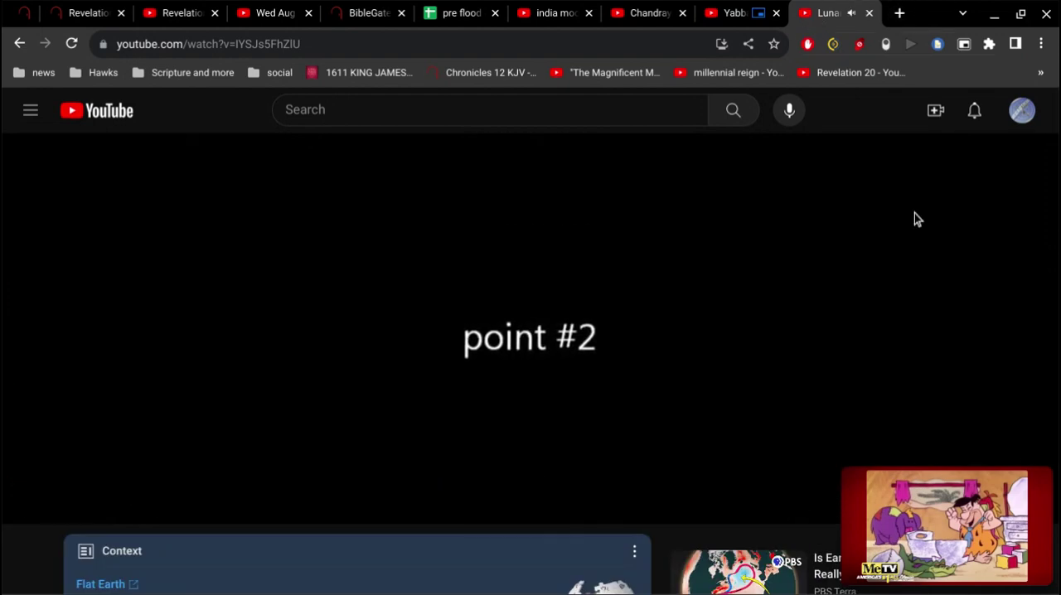
click(776, 12)
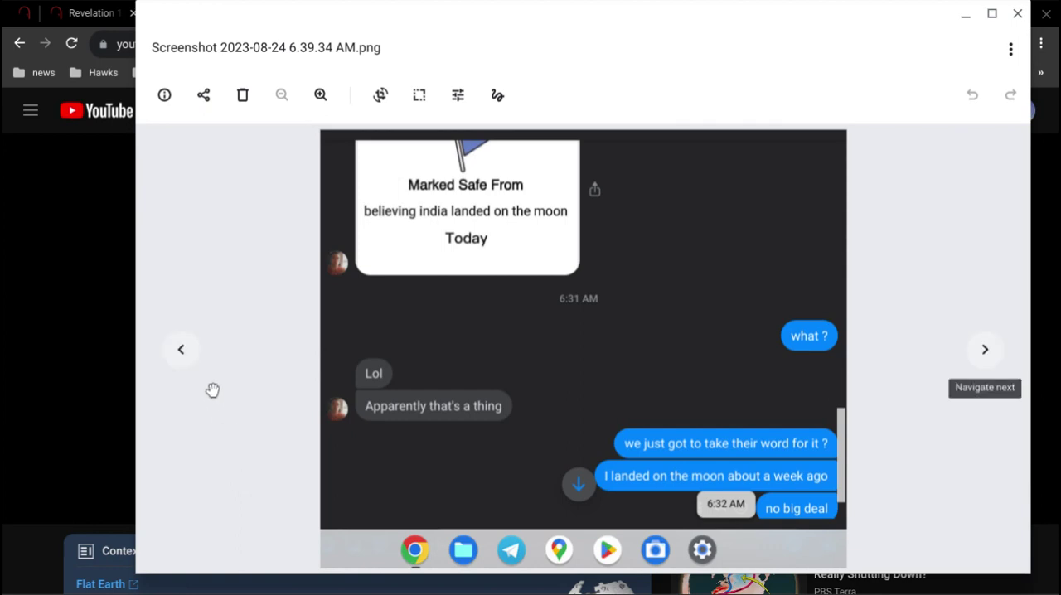
mouse_move(181, 350)
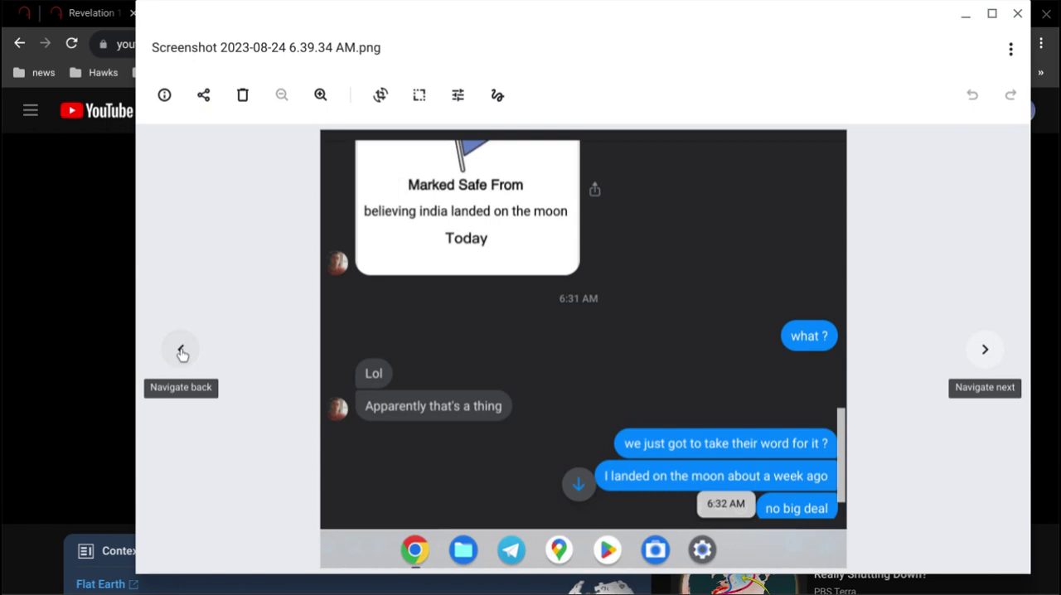
Go back to the previous screenshot, showing Kellogg, Iowa weather at 95°F
click(183, 352)
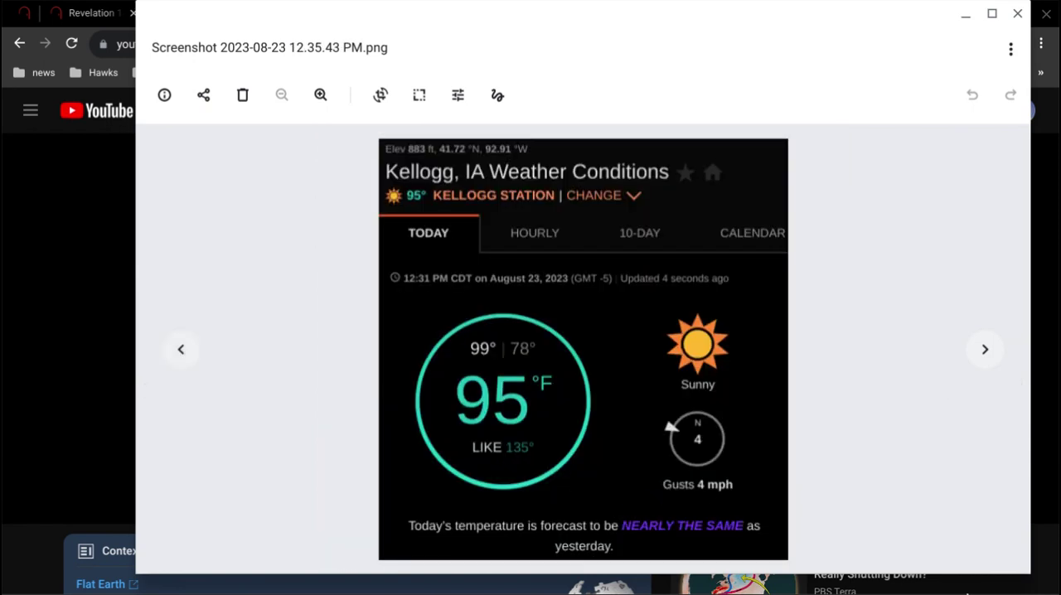